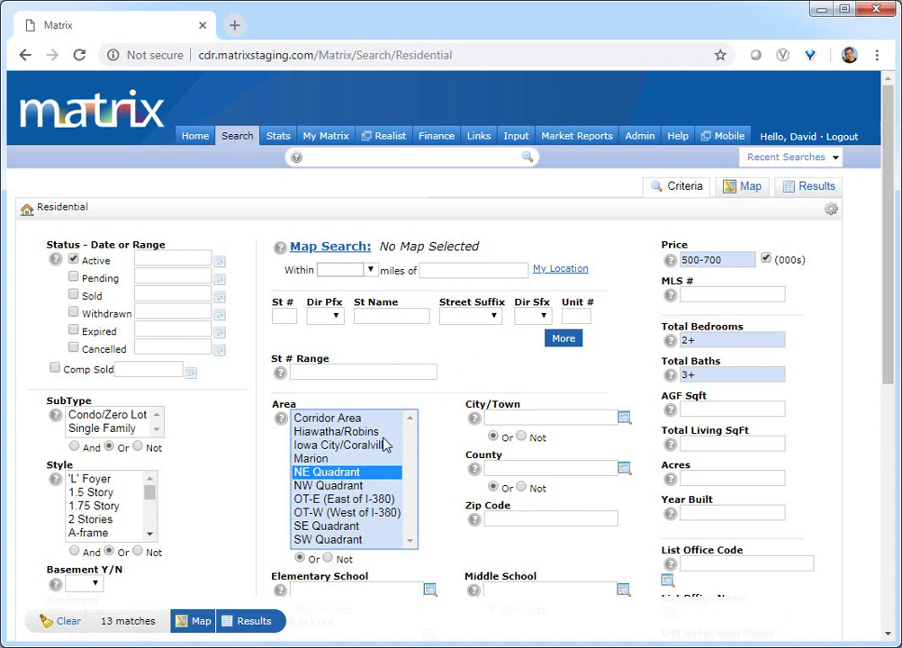
Show the residential search results and select listings 4, 5, 7, 8 and 10
{"action": "left_click", "coordinate": [252, 621]}
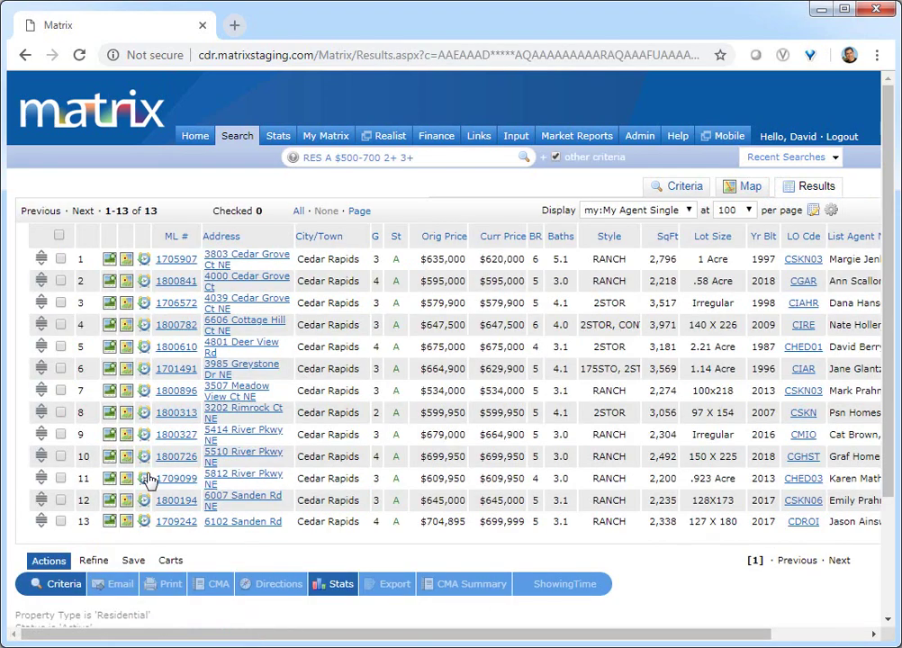
{"action": "left_click", "coordinate": [60, 324]}
{"action": "left_click", "coordinate": [60, 347]}
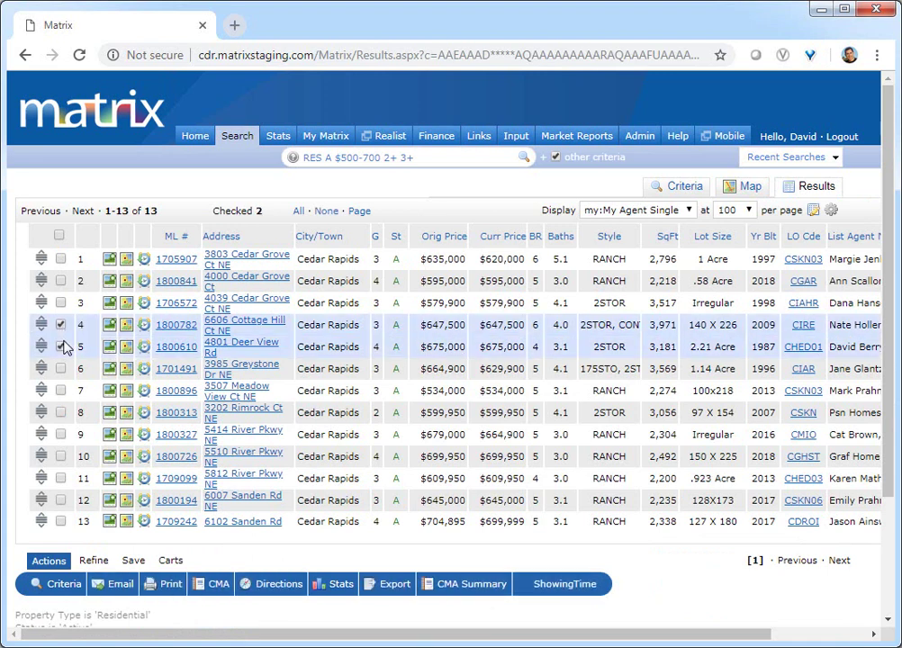
{"action": "left_click", "coordinate": [61, 390]}
{"action": "left_click", "coordinate": [60, 412]}
{"action": "left_click", "coordinate": [60, 456]}
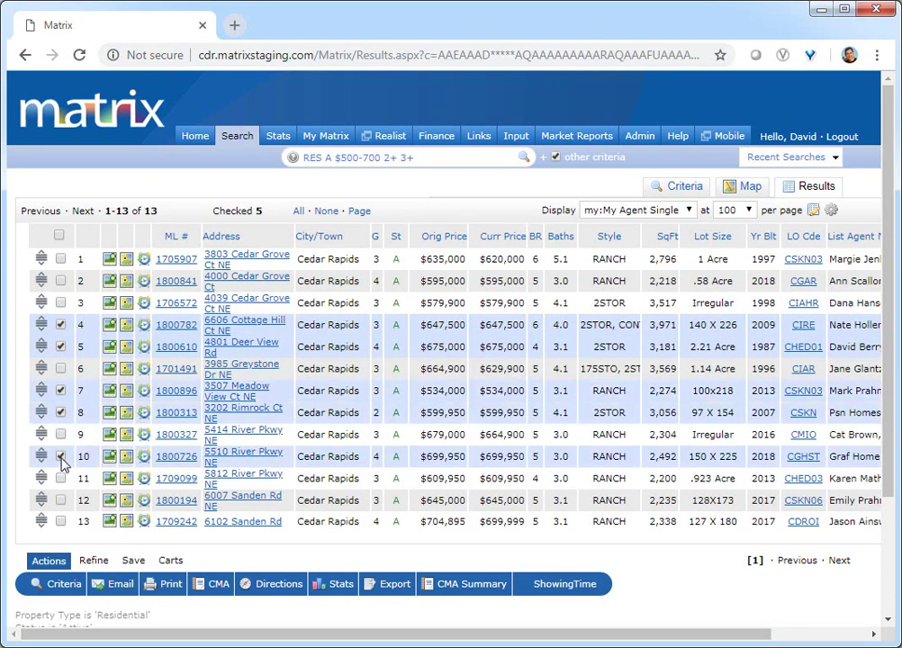
Add the selected listings to a new cart named NE Quadrant, assigned to the client's contact
{"action": "left_click", "coordinate": [169, 562]}
{"action": "left_click", "coordinate": [281, 584]}
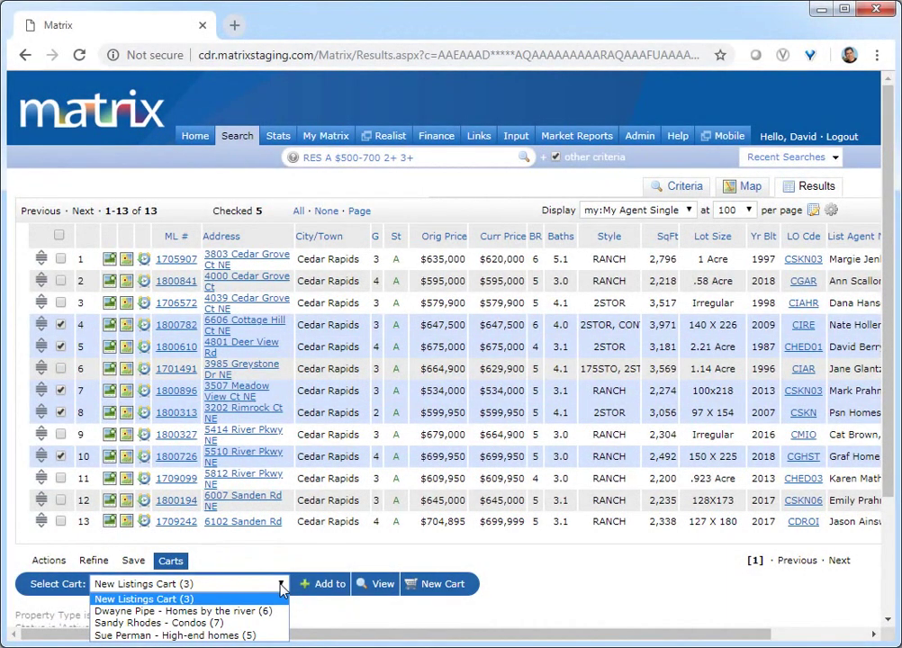
{"action": "left_click", "coordinate": [281, 586]}
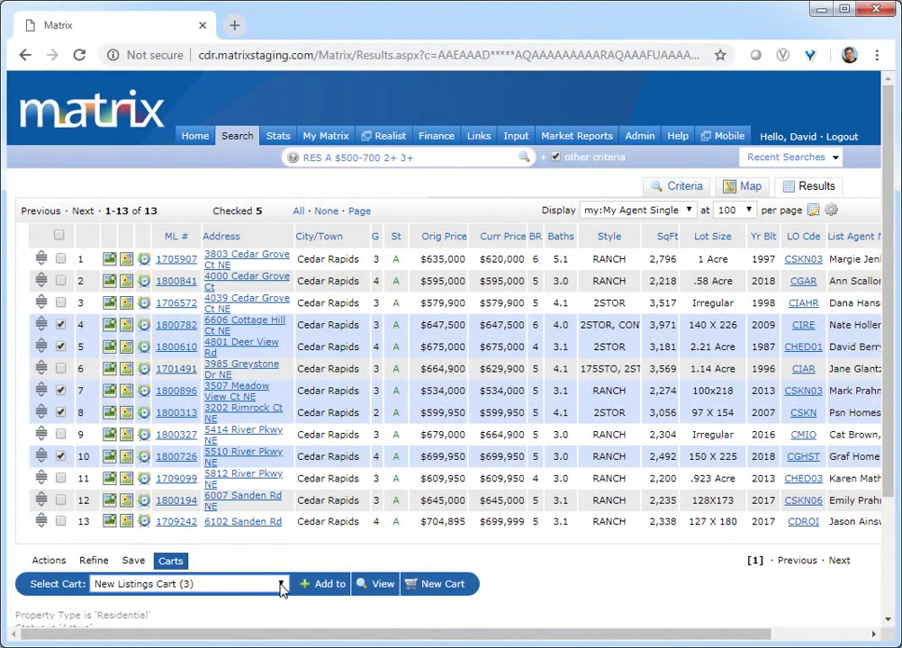
{"action": "left_click", "coordinate": [440, 586]}
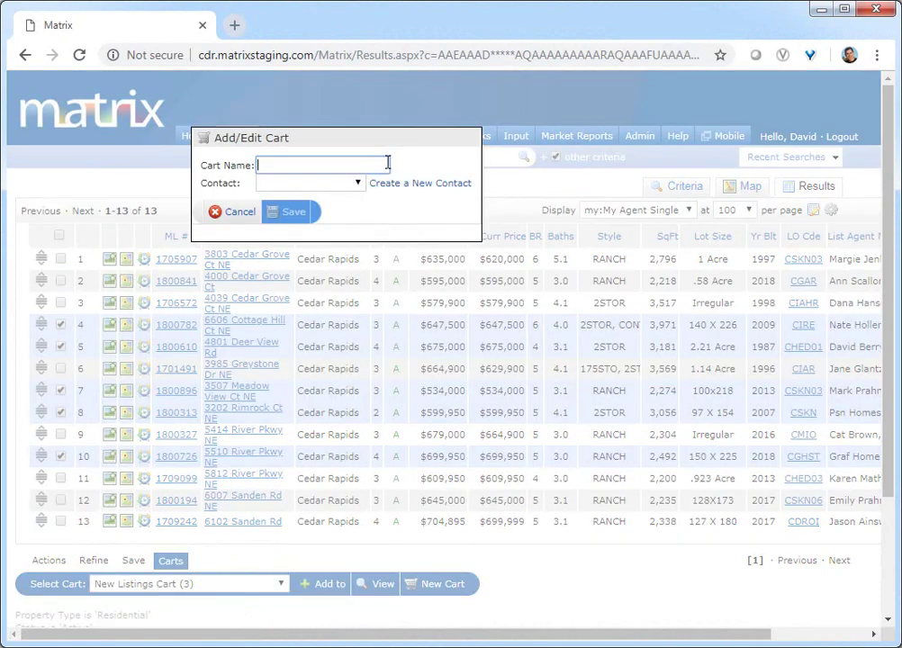
{"action": "type", "text": "NE Quadrant"}
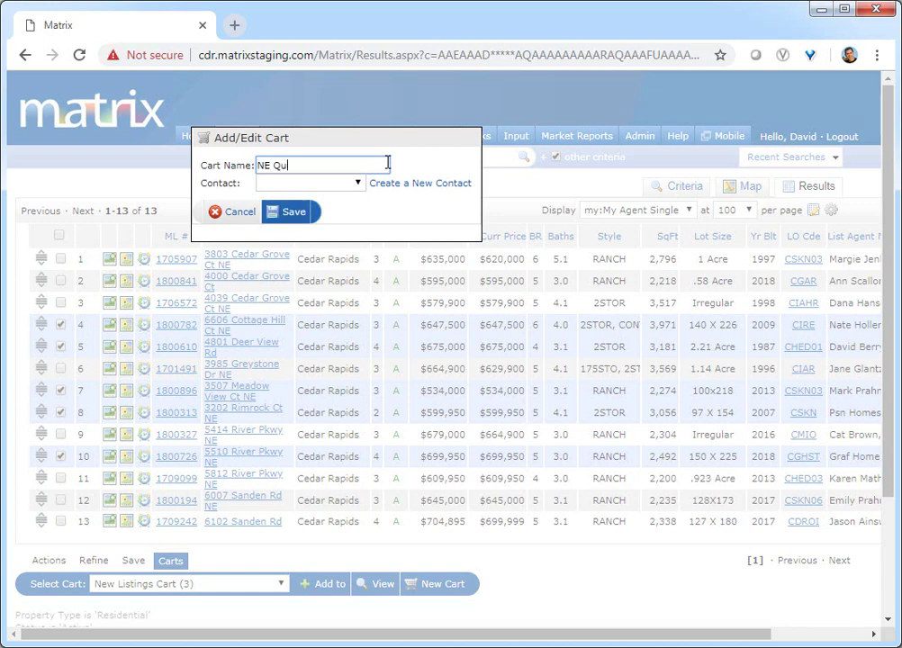
{"action": "left_click", "coordinate": [358, 184]}
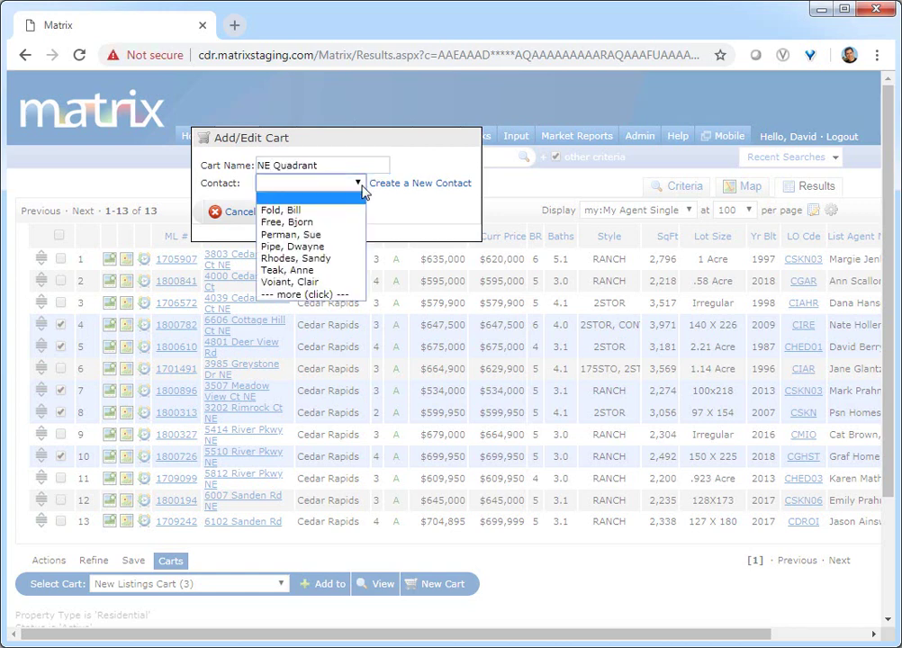
{"action": "left_click", "coordinate": [357, 223]}
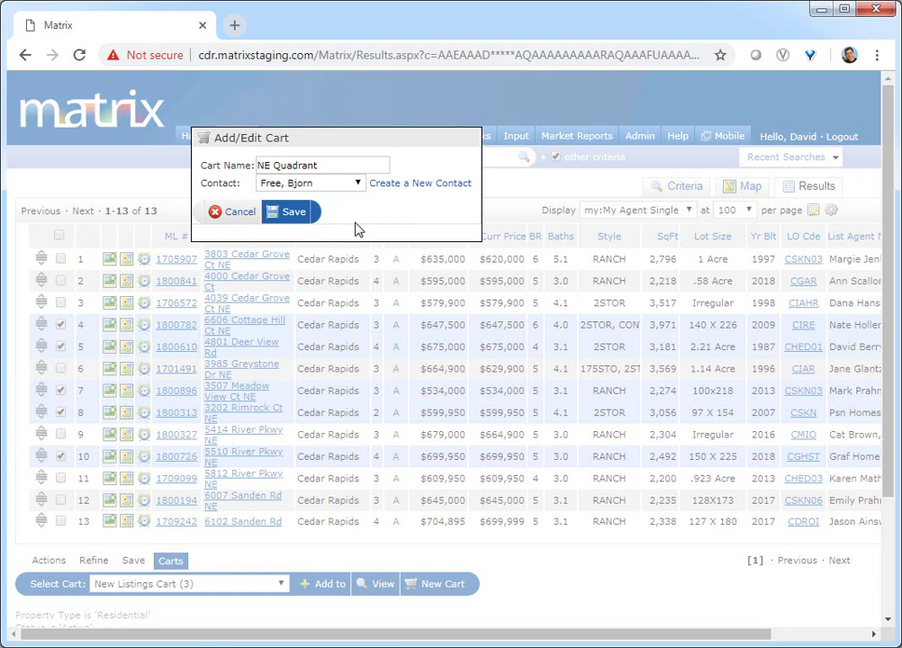
{"action": "left_click", "coordinate": [286, 212]}
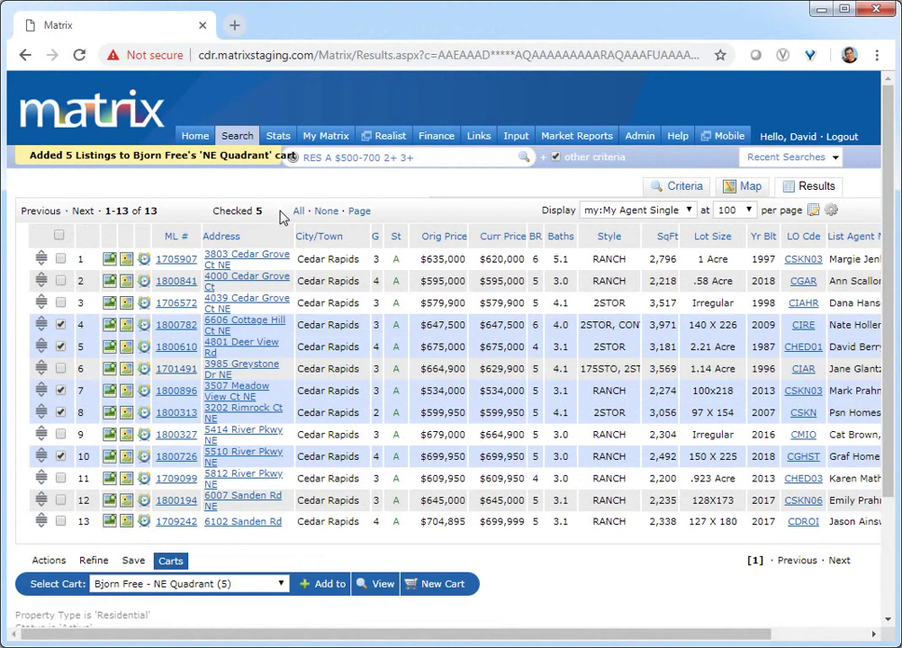
View the contents of the "Homes by the river" cart and return to the search results
{"action": "left_click", "coordinate": [279, 583]}
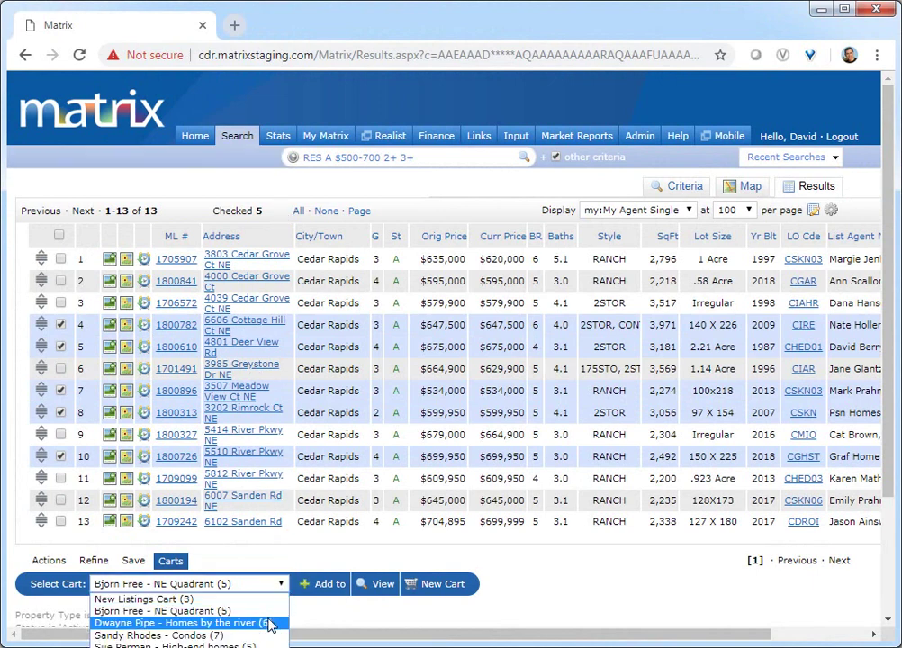
{"action": "left_click", "coordinate": [274, 623]}
{"action": "left_click", "coordinate": [380, 584]}
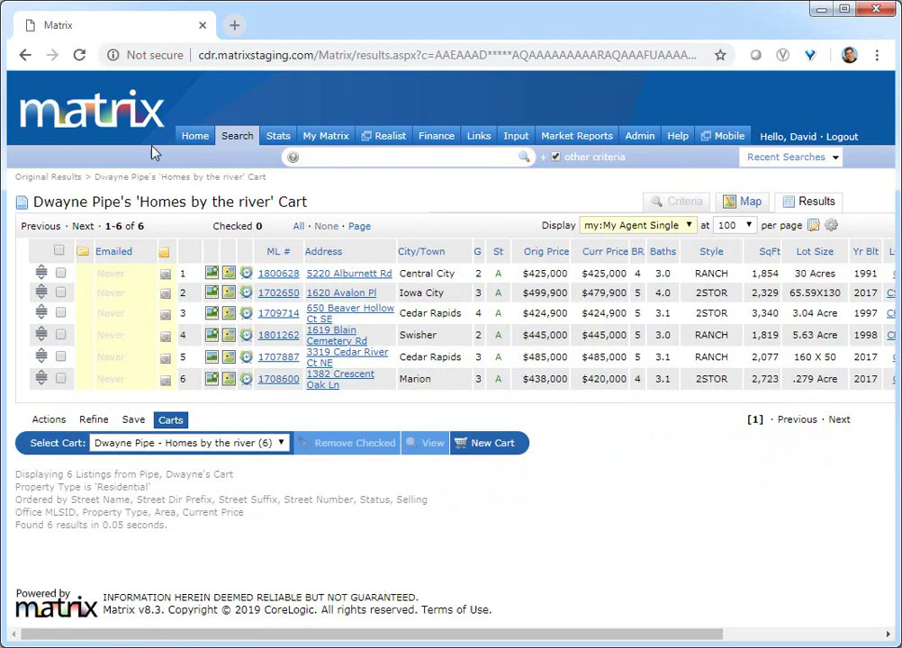
{"action": "left_click", "coordinate": [27, 55]}
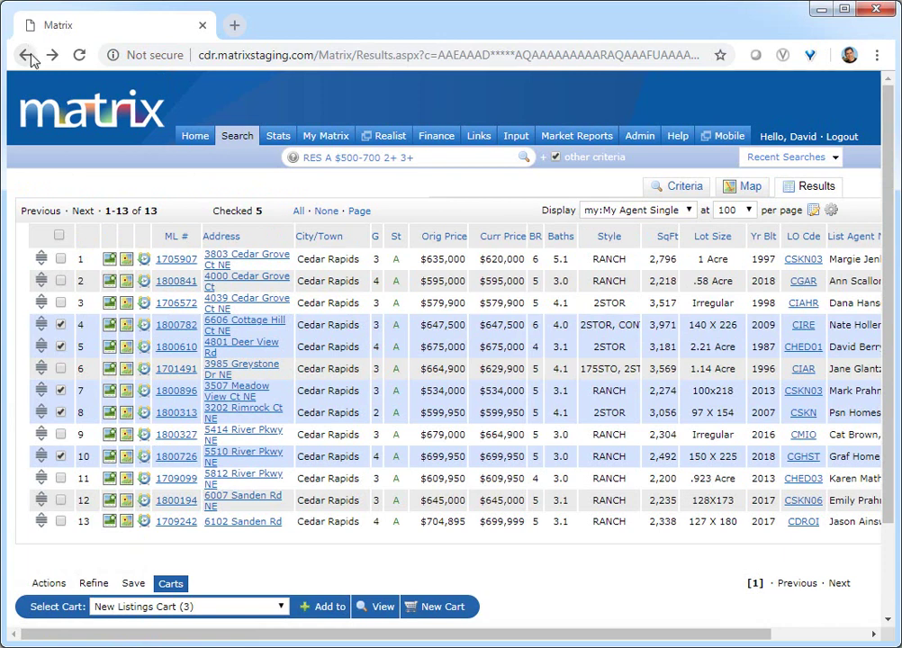
Open the results of the client's saved Comparable Properties search
{"action": "mouse_move", "coordinate": [330, 137]}
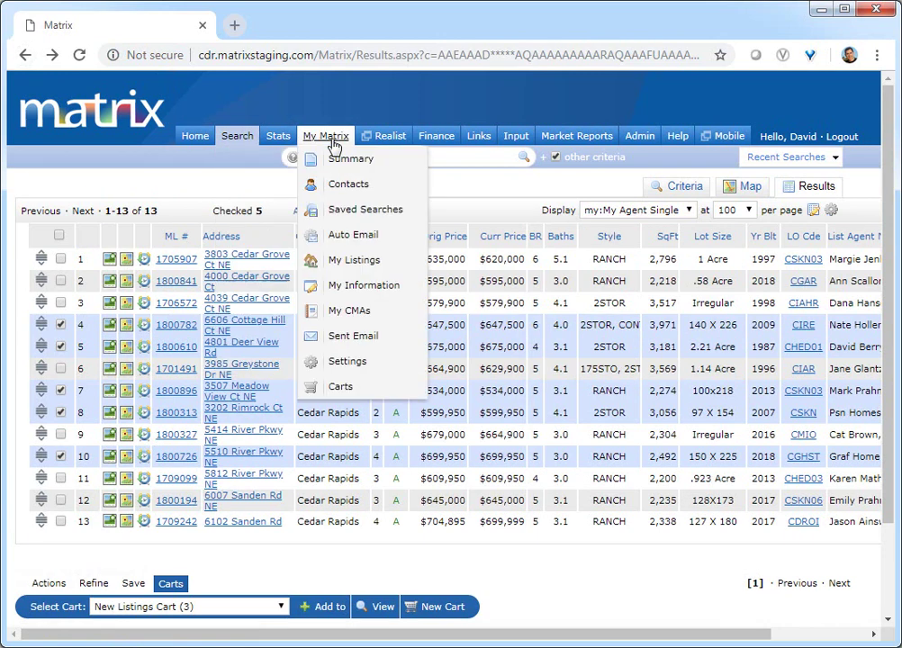
{"action": "left_click", "coordinate": [360, 211]}
{"action": "left_click", "coordinate": [177, 245]}
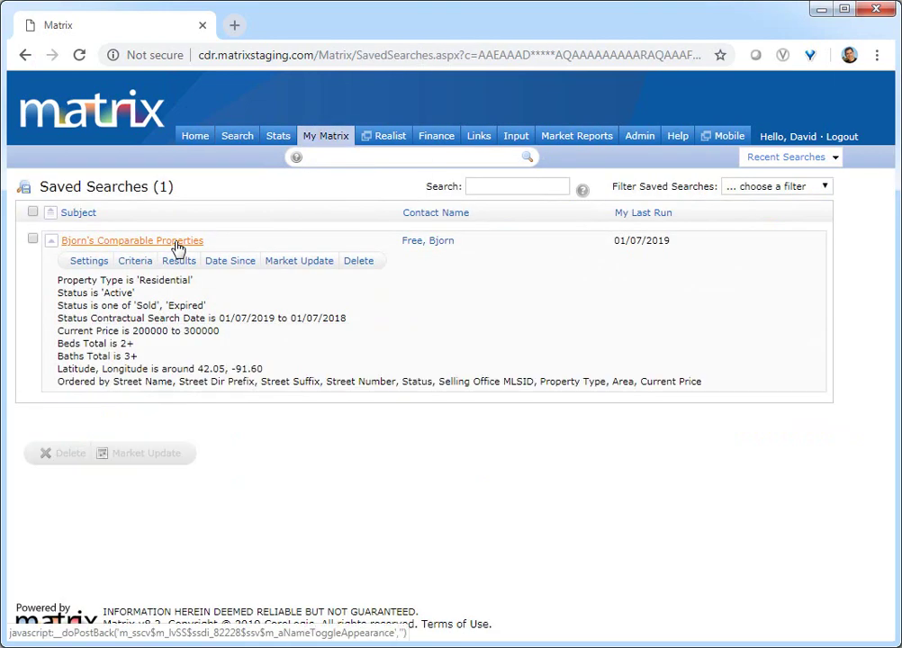
{"action": "left_click", "coordinate": [180, 260]}
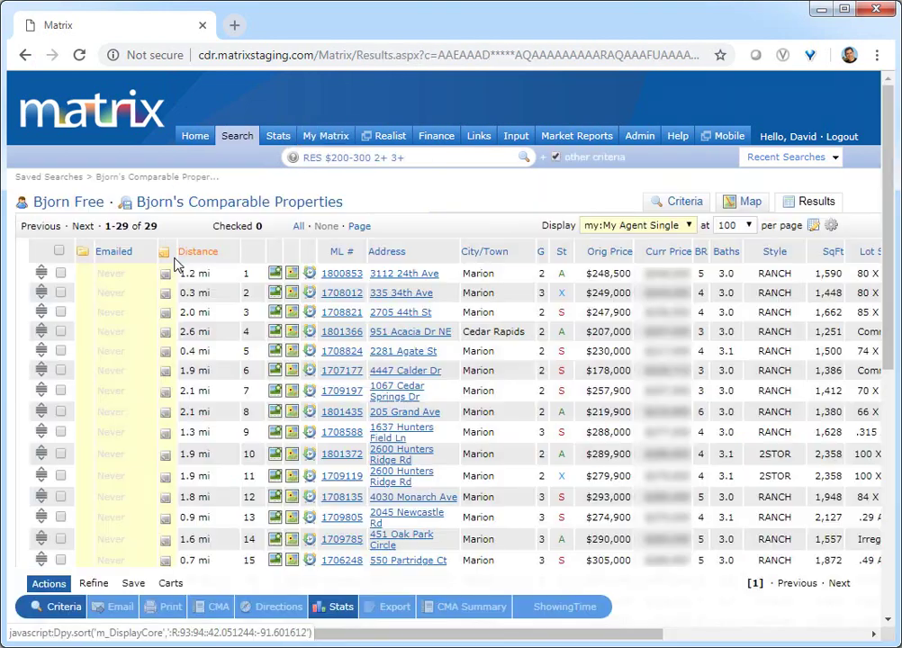
Select listings 1, 2, 6, 7, 10 and 11 in the comparable properties results
{"action": "left_click", "coordinate": [60, 274]}
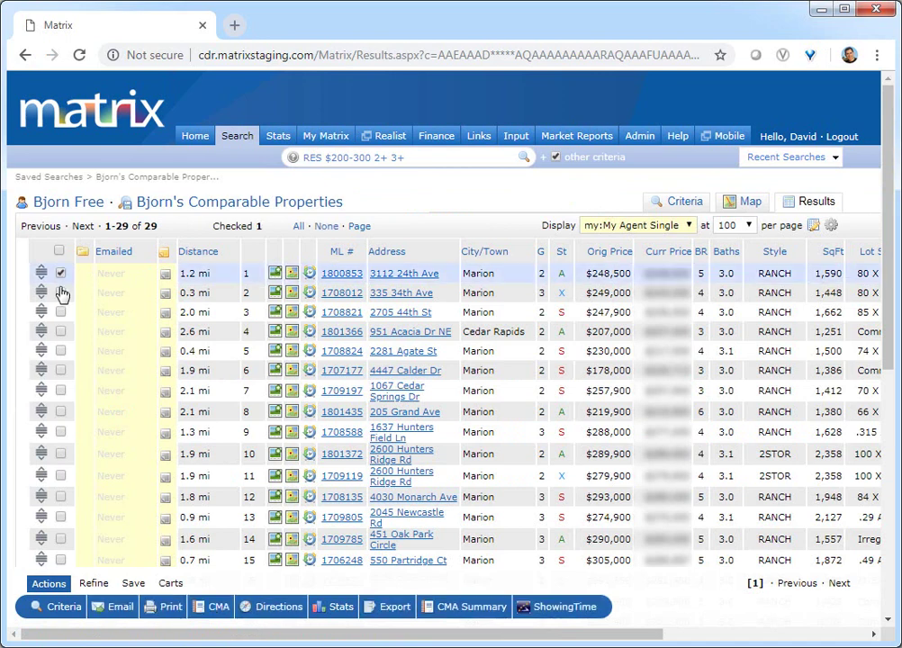
{"action": "left_click", "coordinate": [61, 293]}
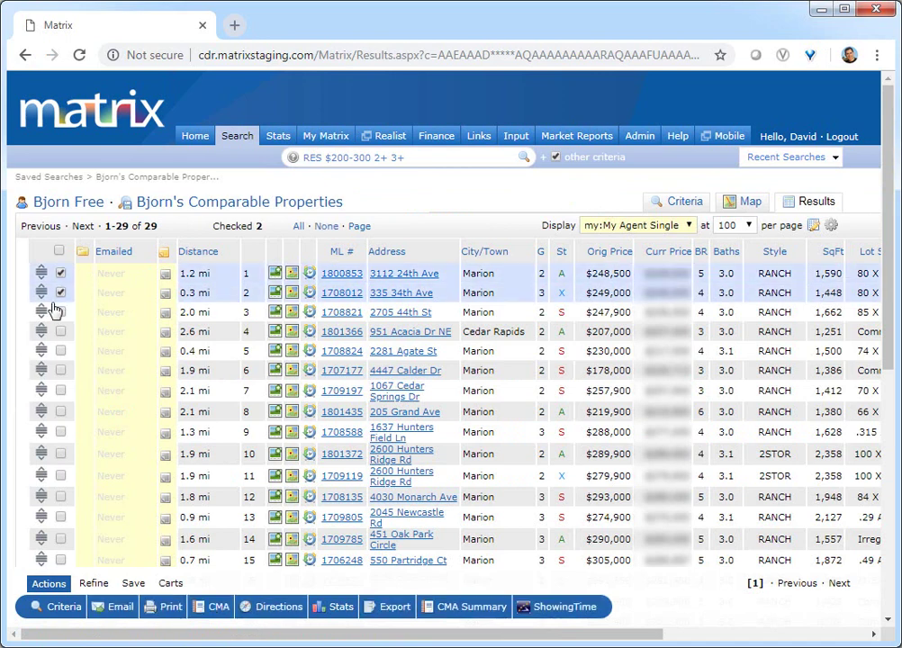
{"action": "left_click", "coordinate": [60, 370]}
{"action": "left_click", "coordinate": [61, 390]}
{"action": "left_click", "coordinate": [60, 476]}
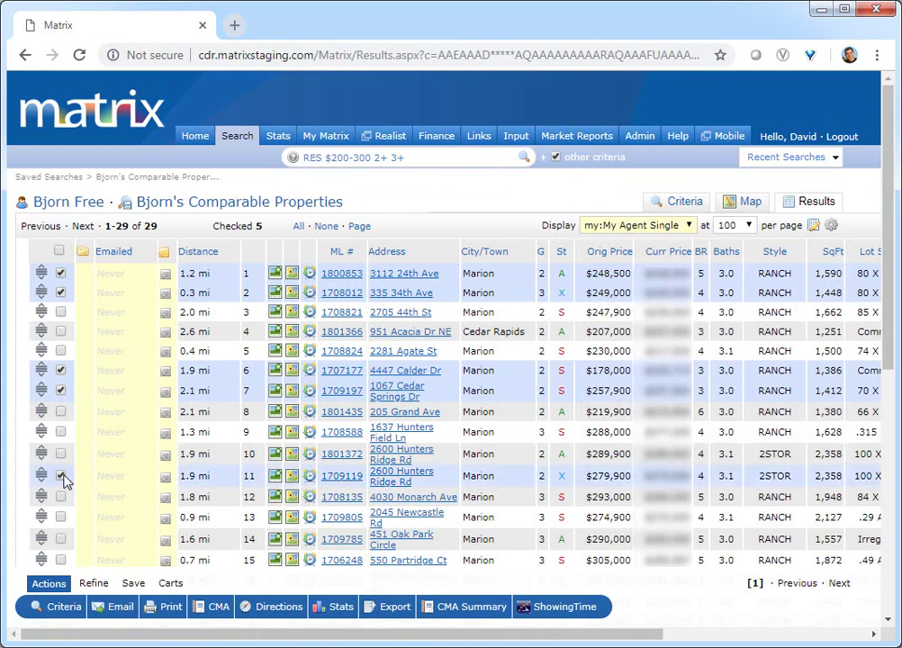
{"action": "left_click", "coordinate": [60, 454]}
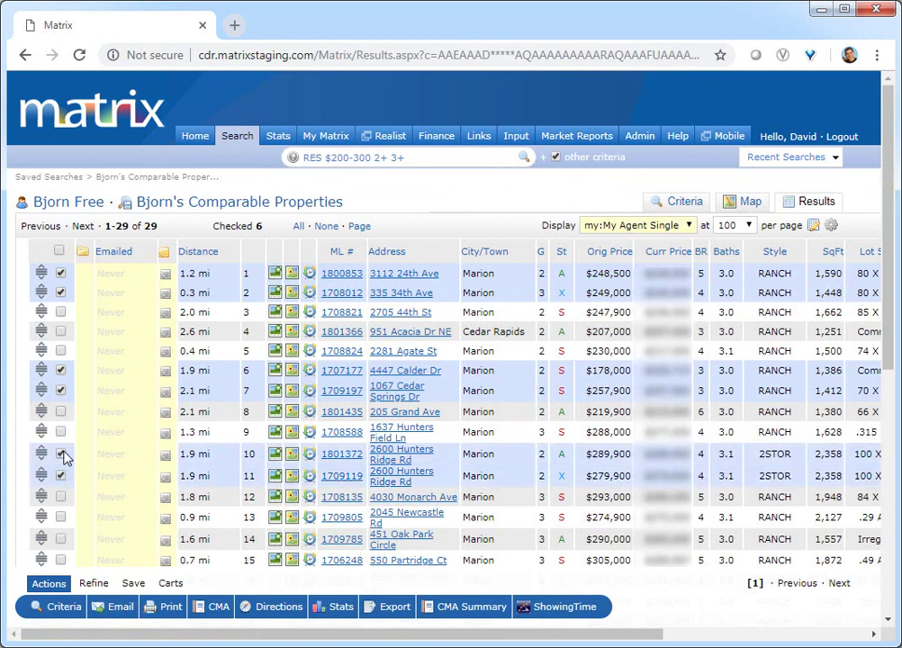
Add the selected listings to a new cart named Comparables, assigned to the same client's contact
{"action": "left_click", "coordinate": [173, 584]}
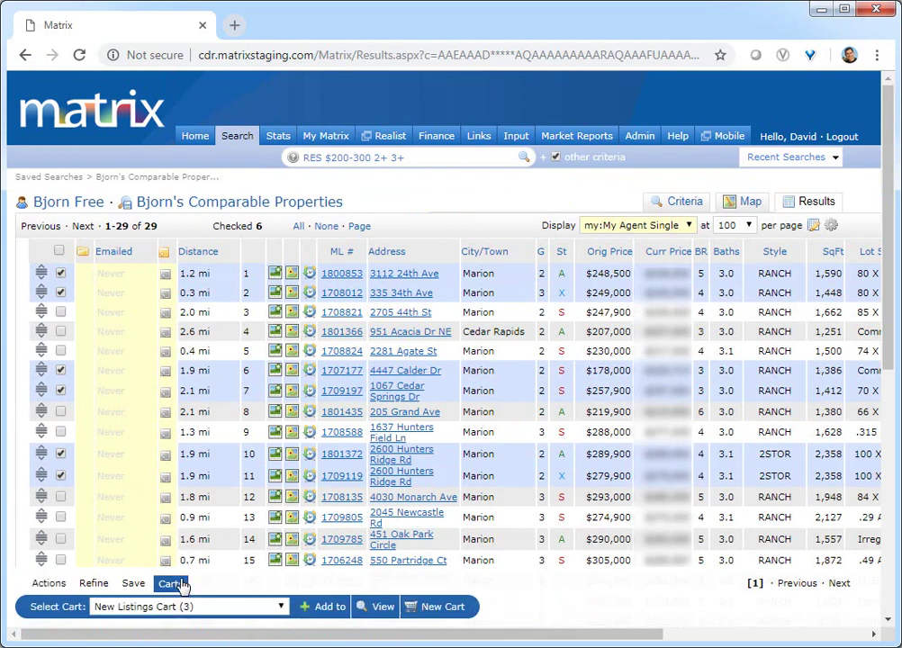
{"action": "left_click", "coordinate": [284, 609]}
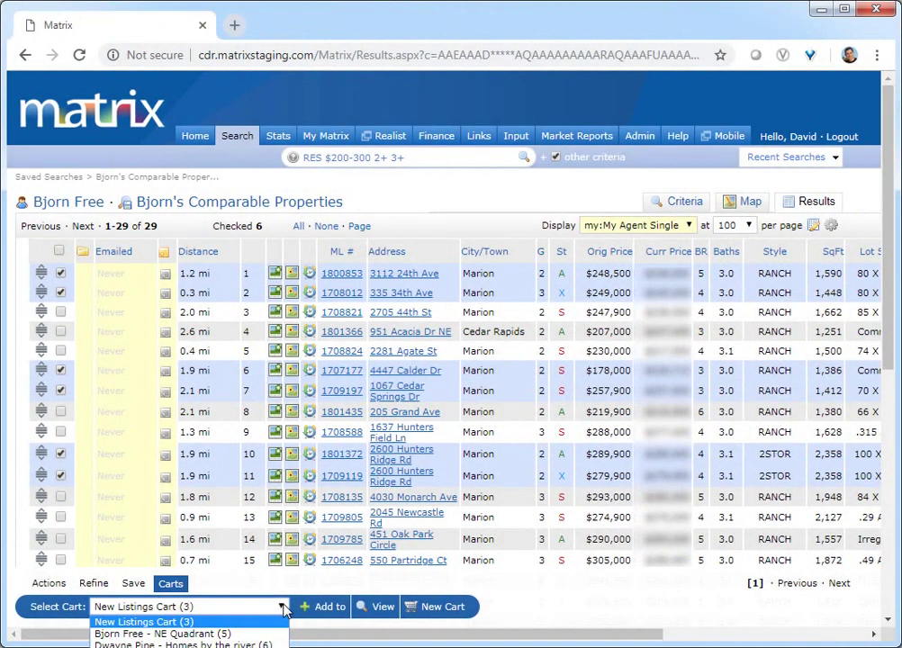
{"action": "left_click", "coordinate": [283, 609]}
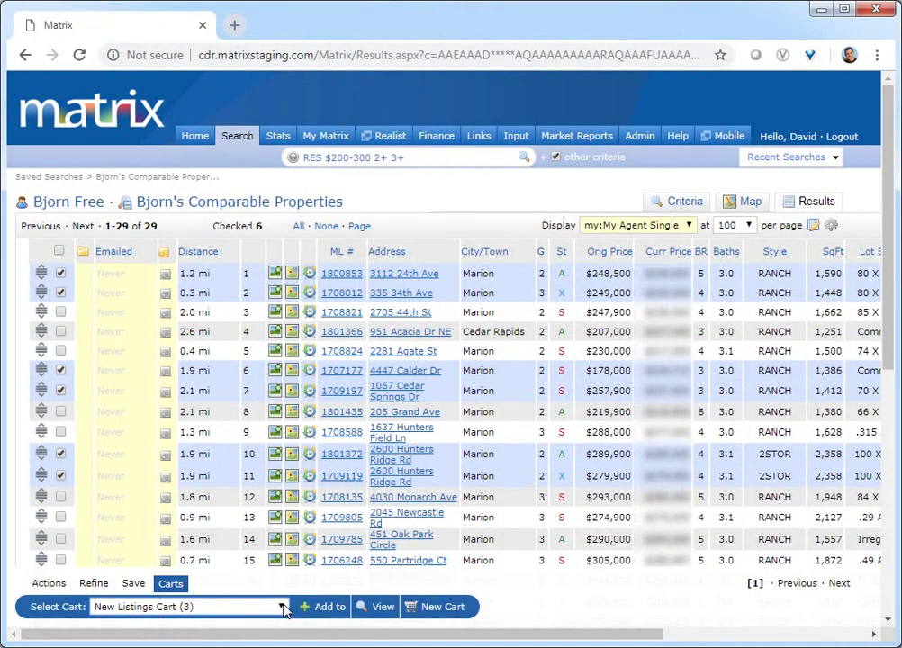
{"action": "left_click", "coordinate": [435, 607]}
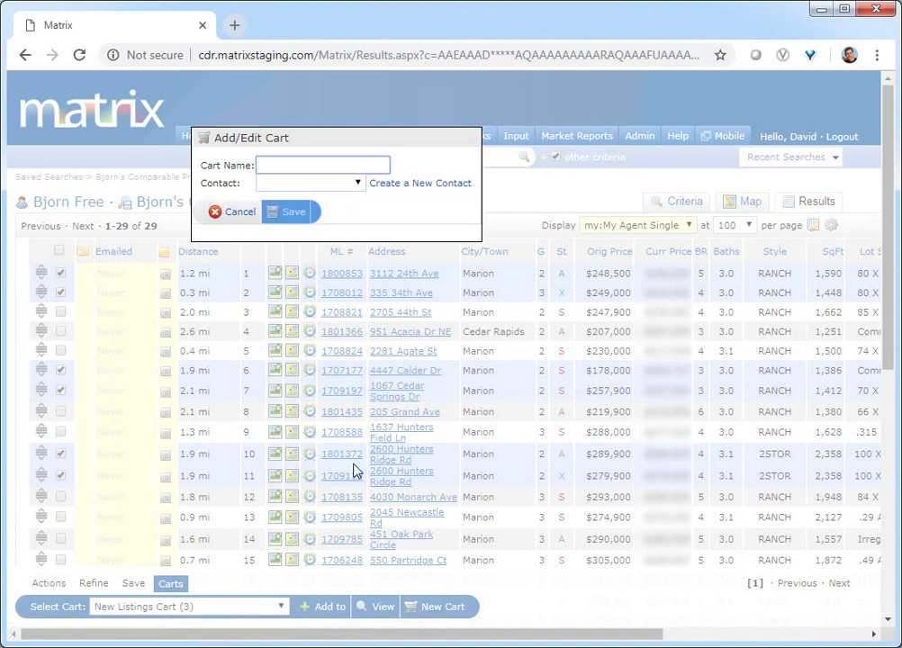
{"action": "type", "text": "Comparables"}
{"action": "left_click", "coordinate": [357, 183]}
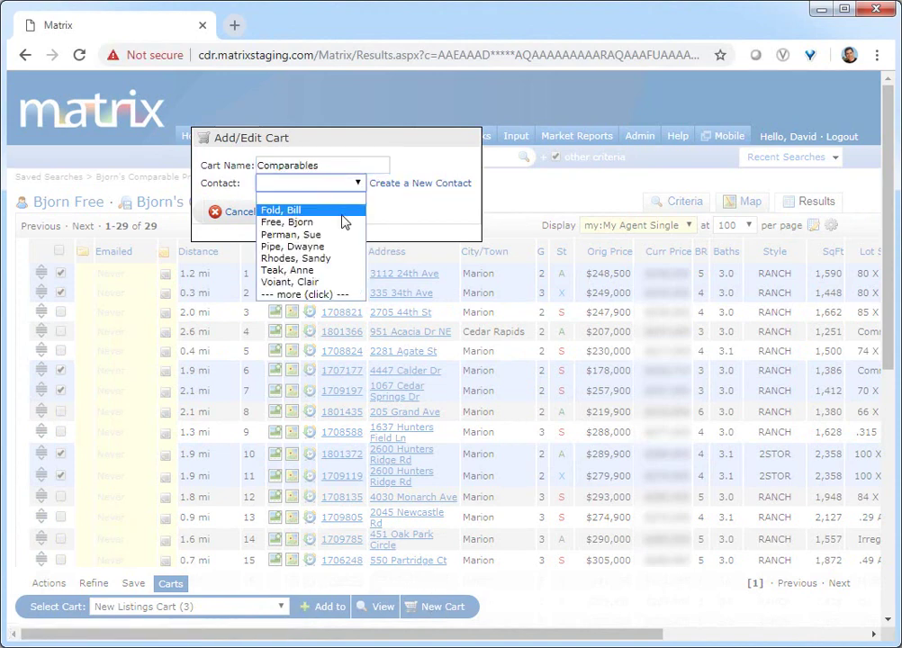
{"action": "left_click", "coordinate": [340, 222]}
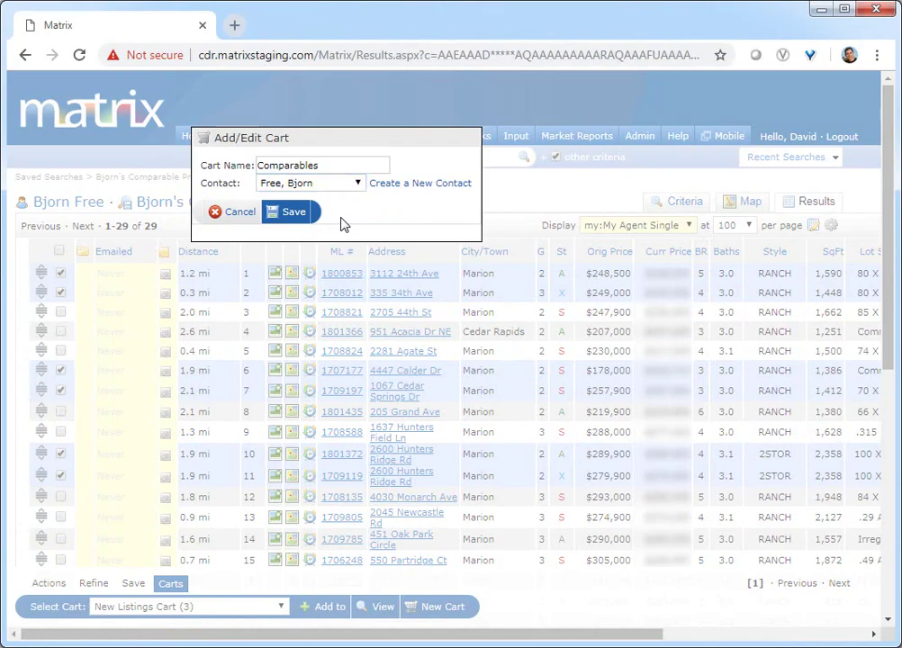
{"action": "left_click", "coordinate": [294, 212]}
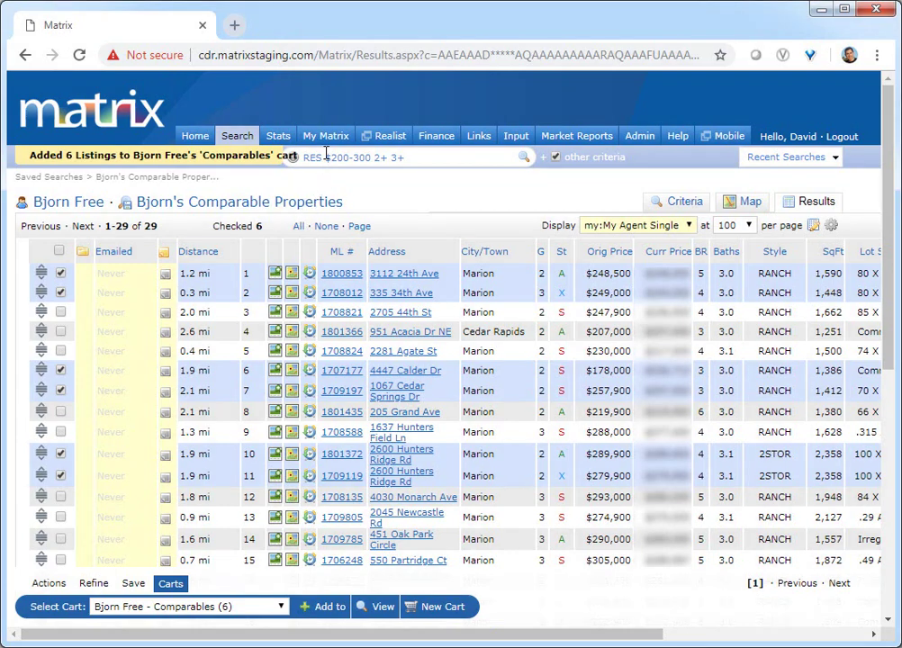
Open the saved CMA from My CMAs and go to its Comparables stage
{"action": "mouse_move", "coordinate": [326, 136]}
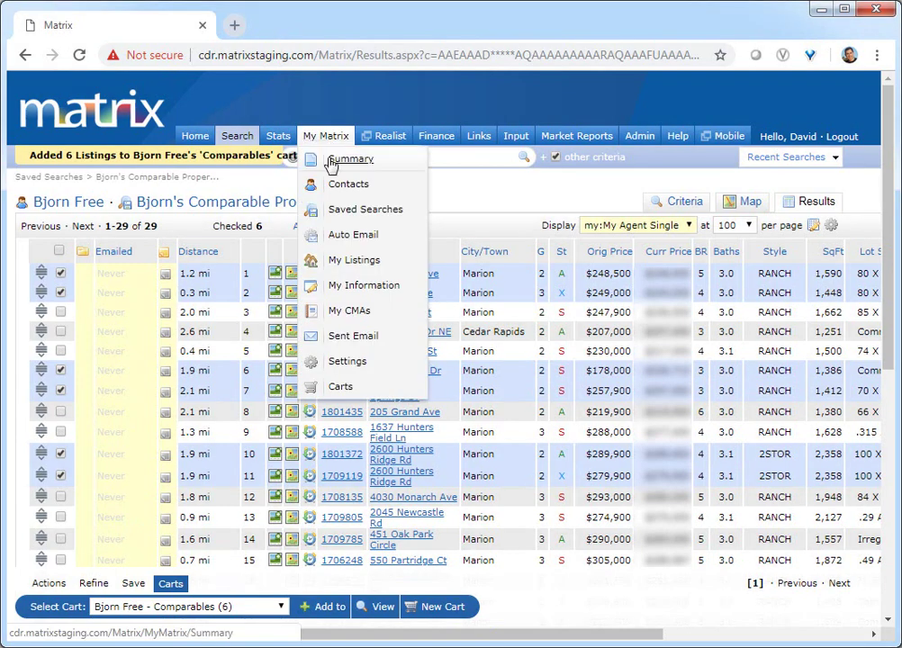
{"action": "left_click", "coordinate": [354, 311]}
{"action": "left_click", "coordinate": [67, 262]}
{"action": "left_click", "coordinate": [99, 477]}
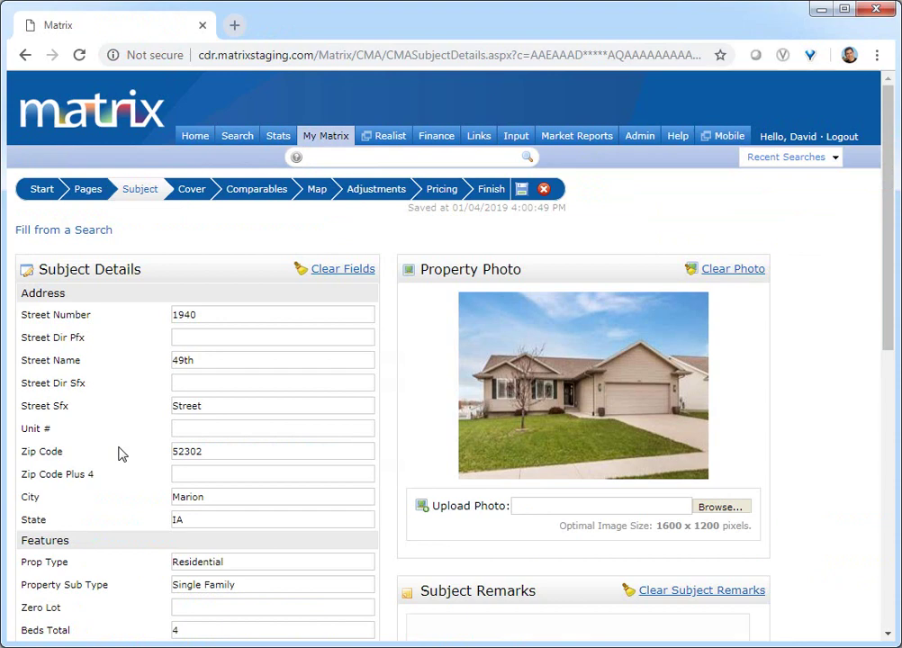
{"action": "left_click", "coordinate": [257, 190]}
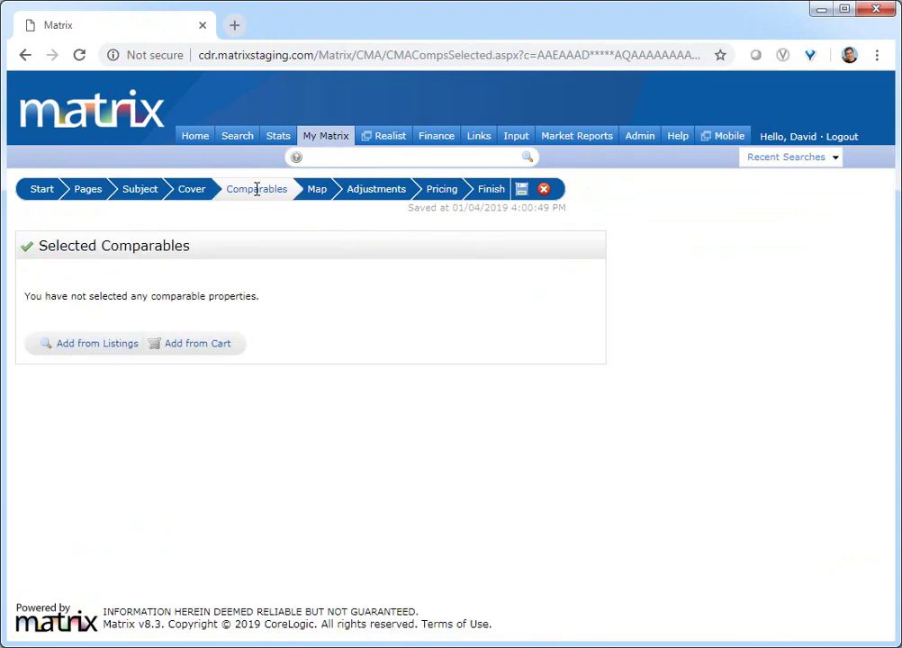
Add all listings from the client's Comparables cart to the CMA's selected comparables
{"action": "left_click", "coordinate": [200, 347]}
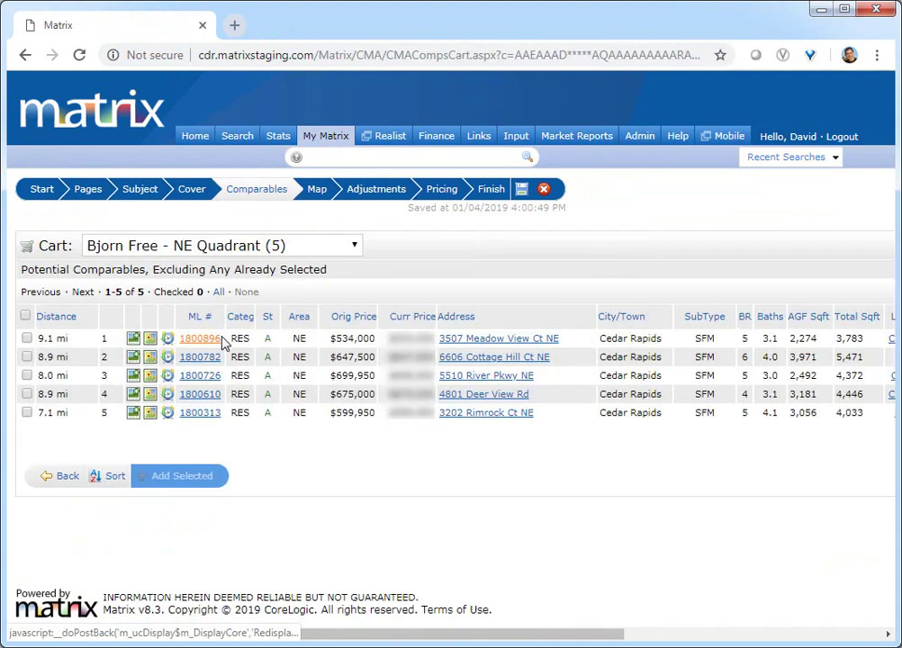
{"action": "left_click", "coordinate": [329, 246]}
{"action": "left_click", "coordinate": [322, 284]}
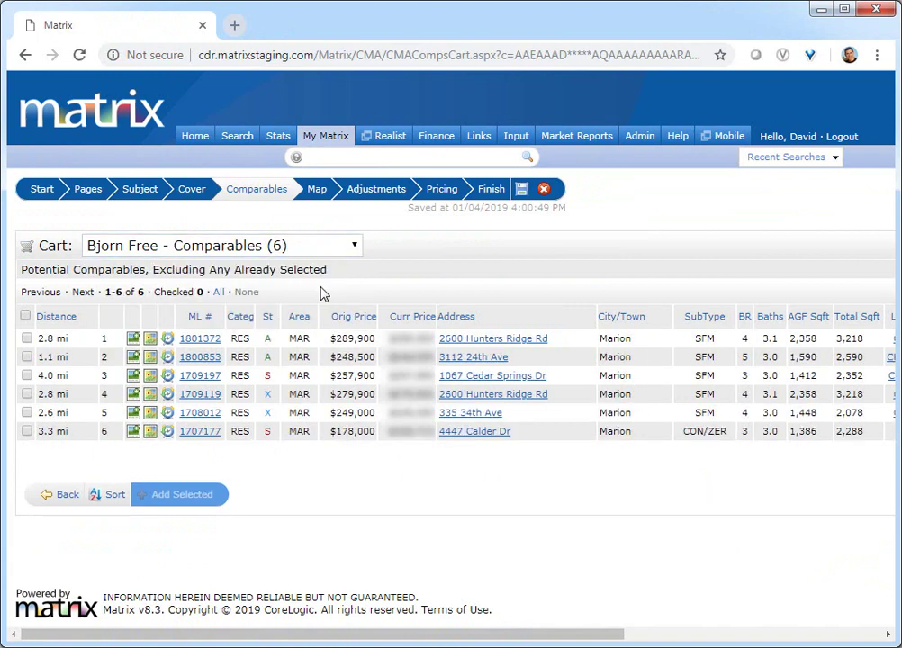
{"action": "left_click", "coordinate": [25, 316]}
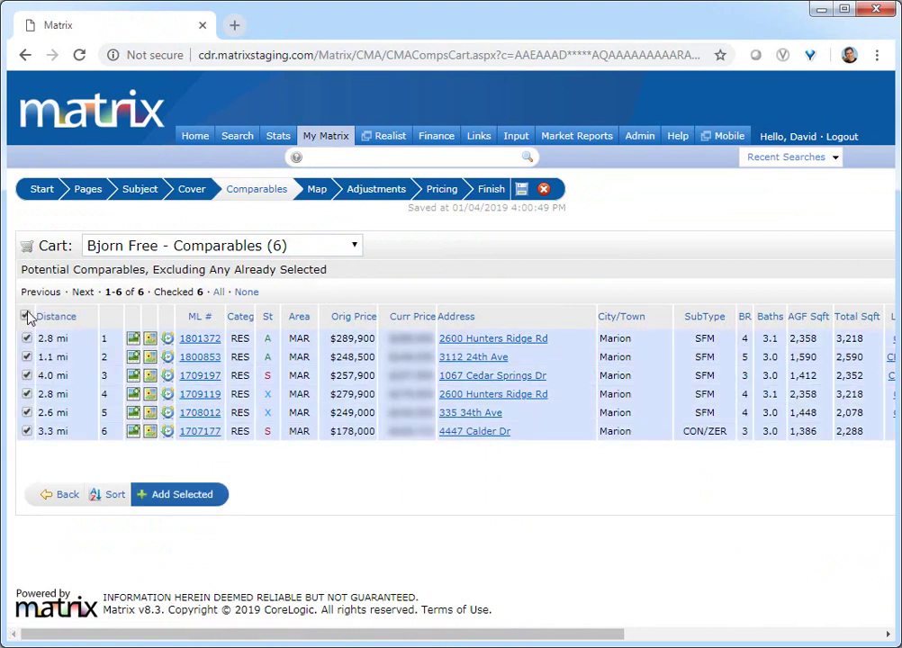
{"action": "left_click", "coordinate": [187, 493]}
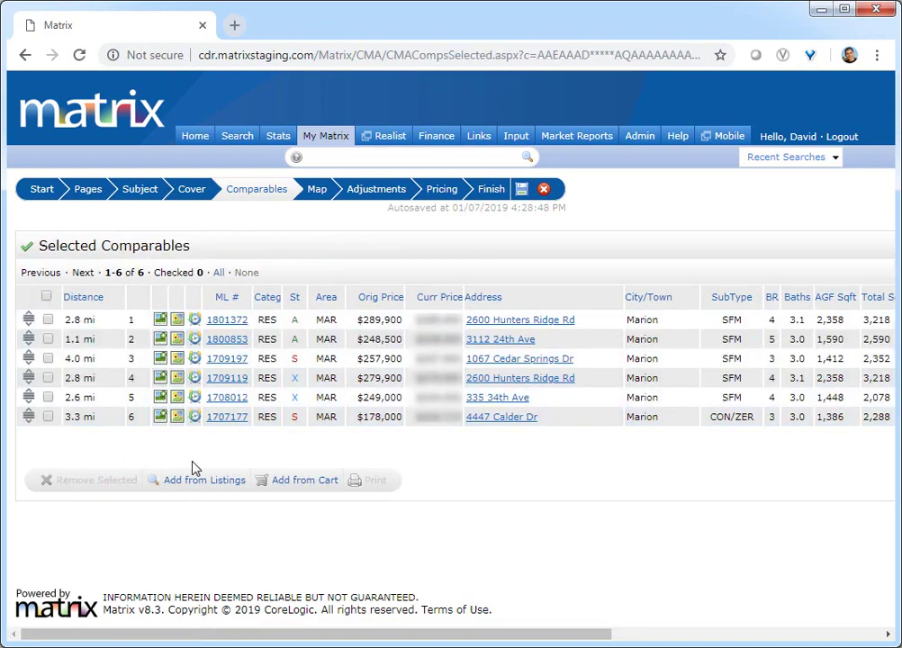
Open the list of saved carts and search it by the client's first name
{"action": "mouse_move", "coordinate": [313, 141]}
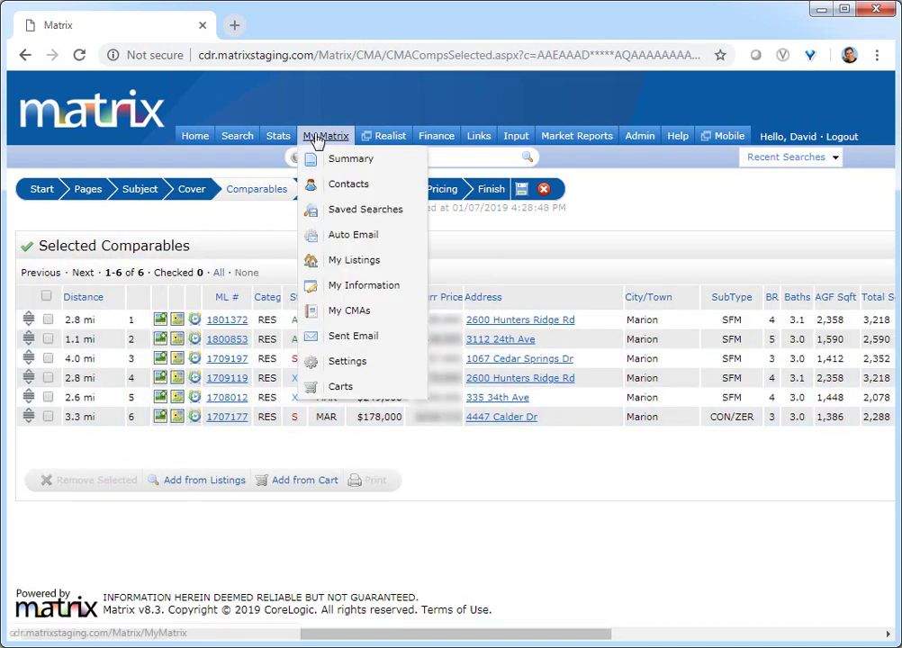
{"action": "left_click", "coordinate": [341, 388]}
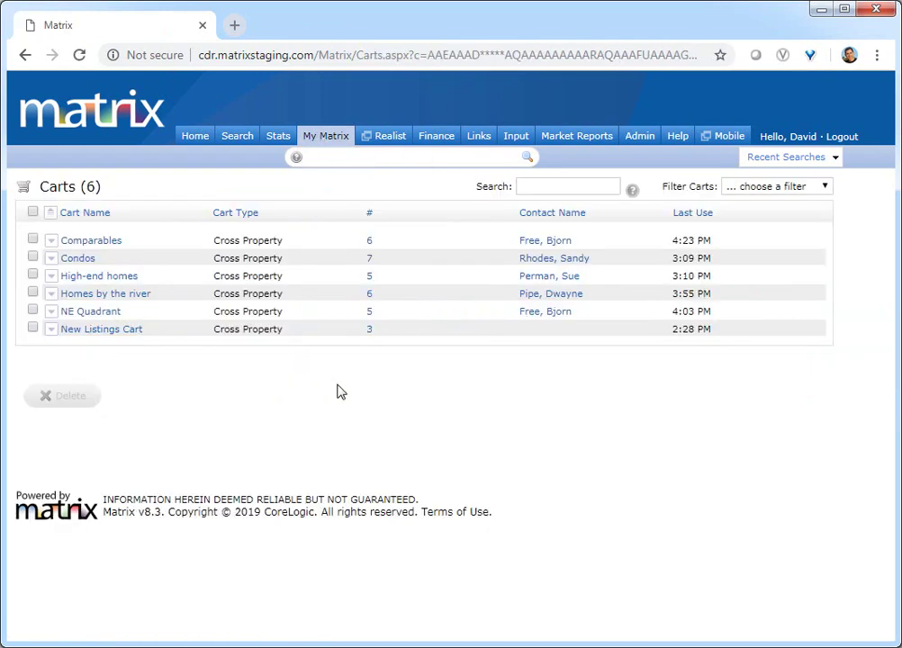
{"action": "left_click", "coordinate": [616, 187]}
{"action": "type", "text": "bjorn"}
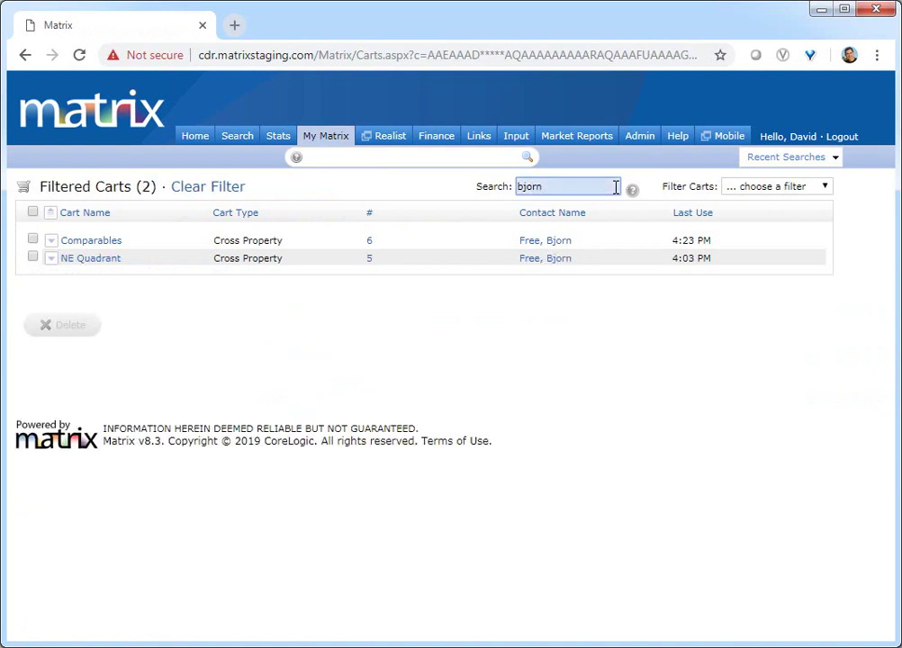
Clear the cart search and sort the carts by contact name
{"action": "left_click_drag", "start_coordinate": [616, 187], "coordinate": [486, 189]}
{"action": "key", "text": "BackSpace"}
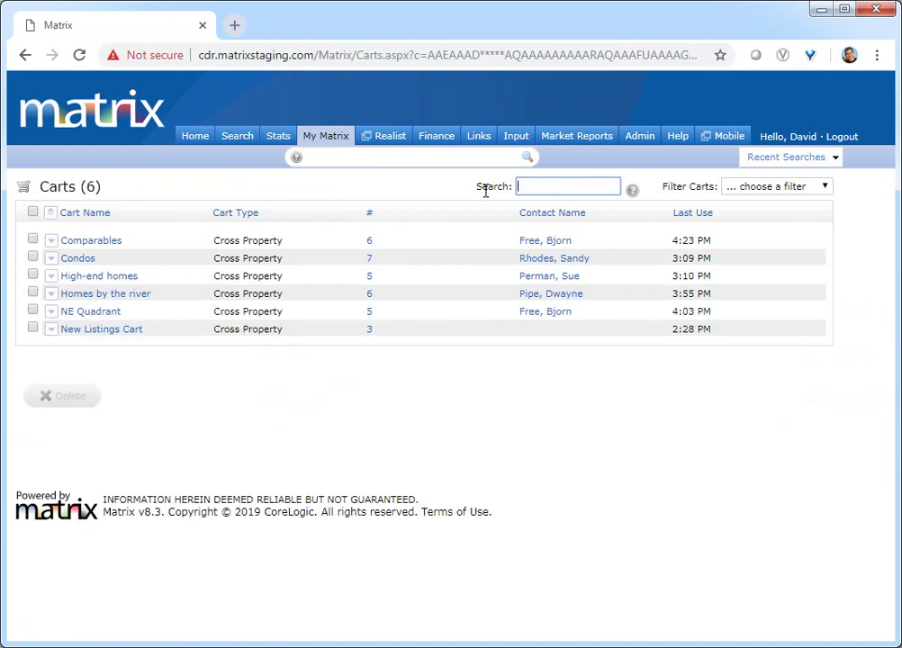
{"action": "left_click", "coordinate": [555, 216]}
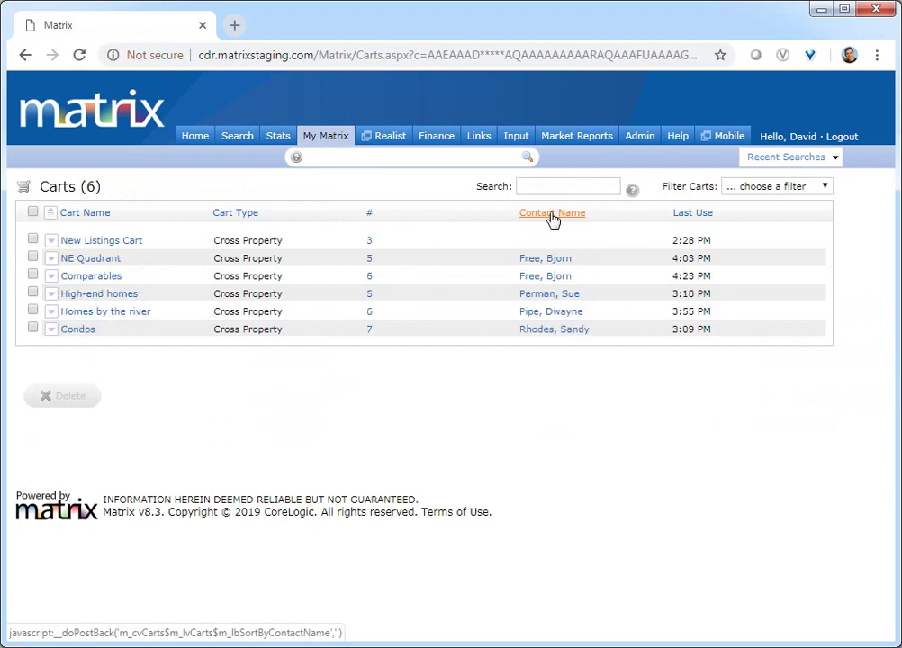
View the Comparables cart's settings without changing its name and open its listing results
{"action": "left_click", "coordinate": [96, 279]}
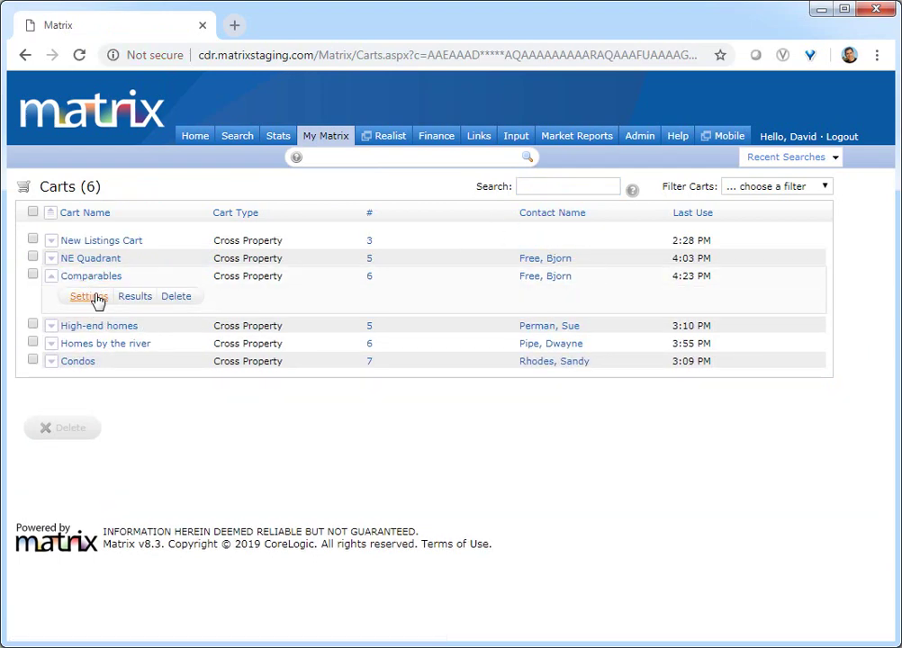
{"action": "left_click", "coordinate": [96, 299]}
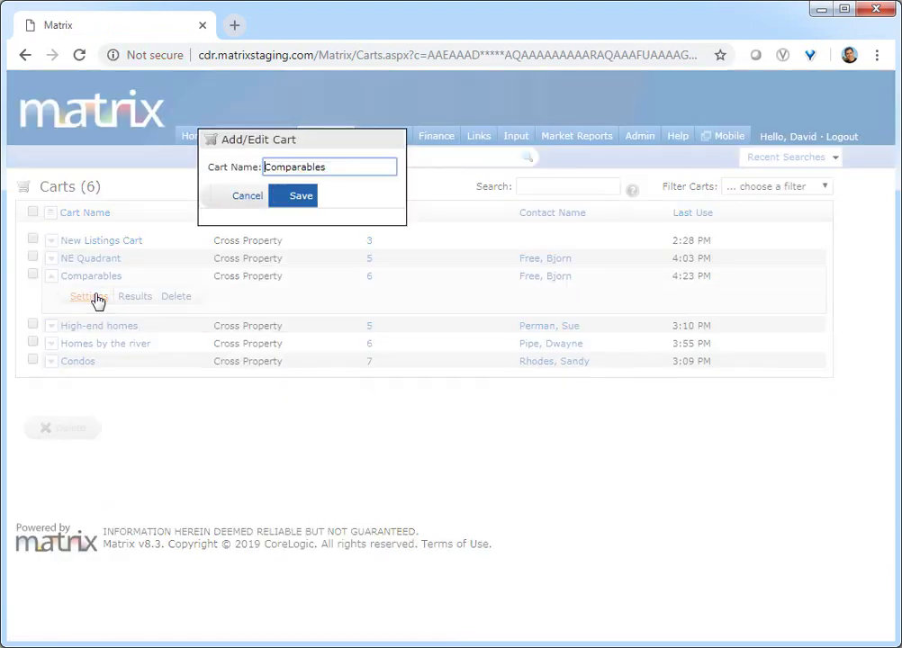
{"action": "left_click", "coordinate": [243, 197]}
{"action": "left_click", "coordinate": [144, 297]}
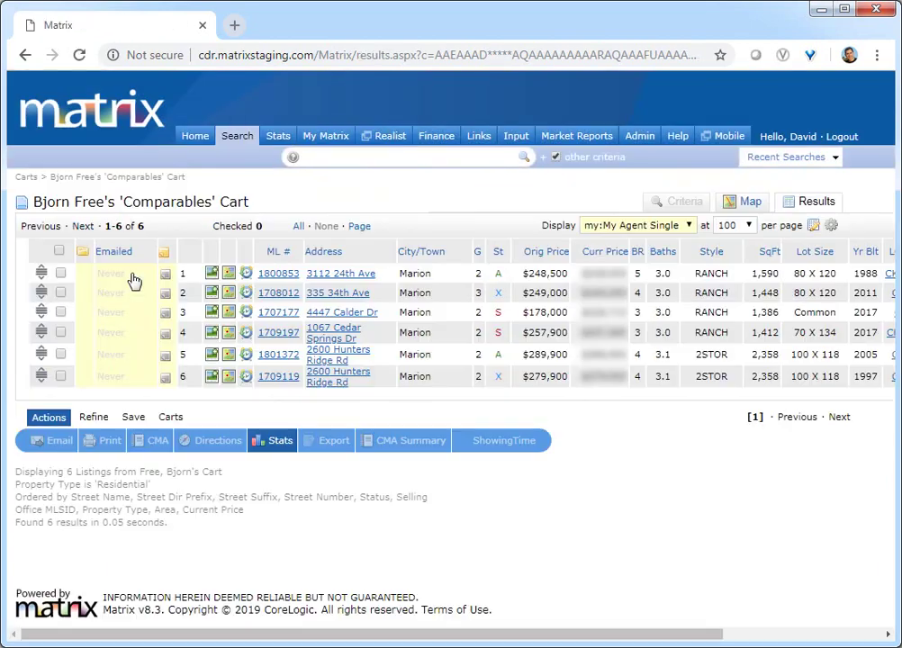
Return to the list of carts and delete the Comparables cart
{"action": "left_click", "coordinate": [25, 56]}
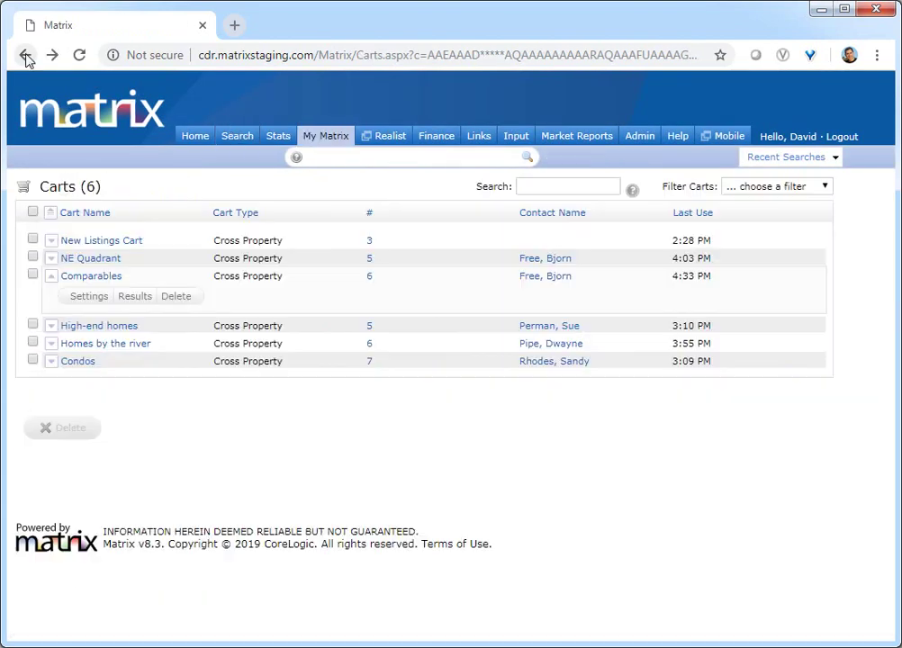
{"action": "left_click", "coordinate": [183, 300]}
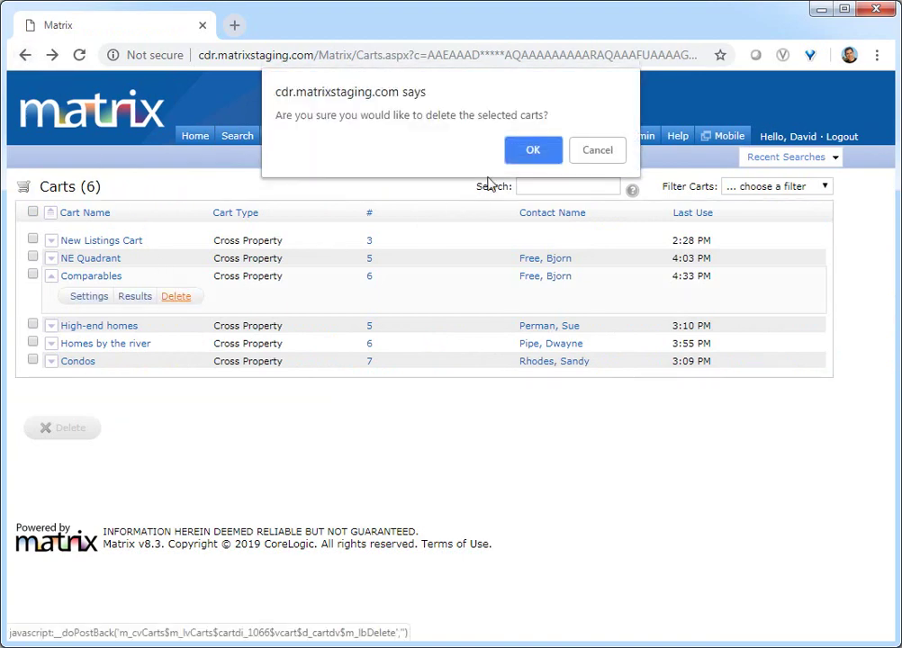
{"action": "left_click", "coordinate": [533, 151]}
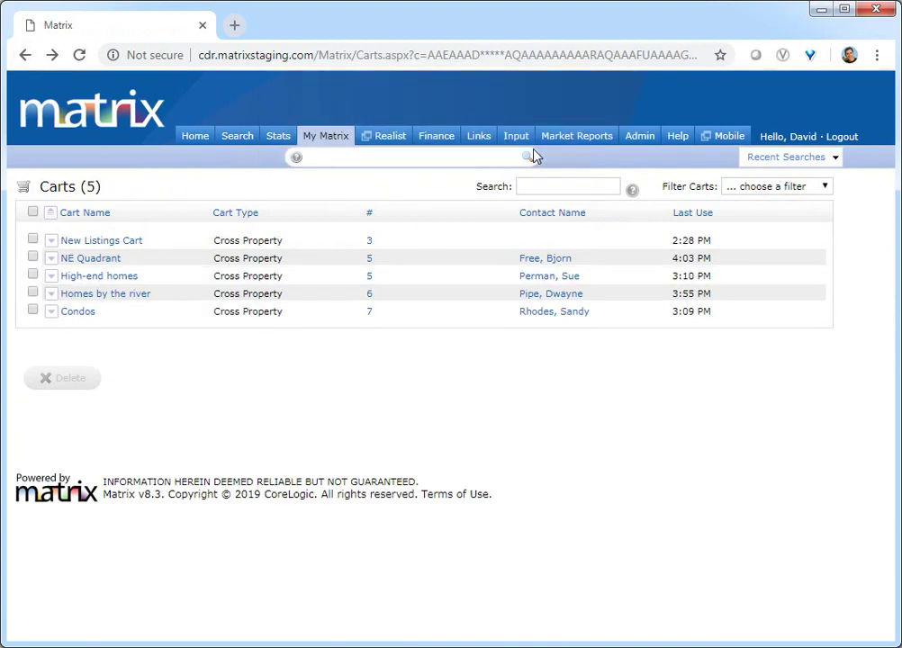